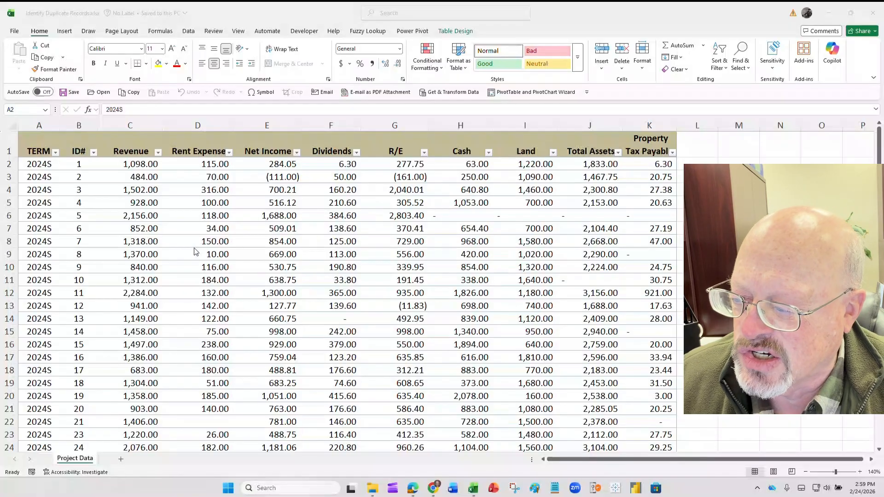
- Load the Project Data worksheet's table into Power Query Editor as a query from table/range
left_click(211, 192)
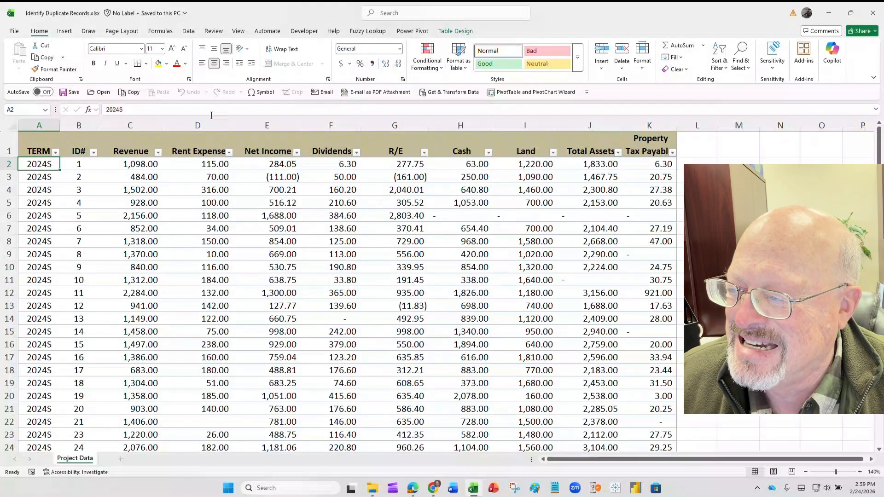
left_click(189, 33)
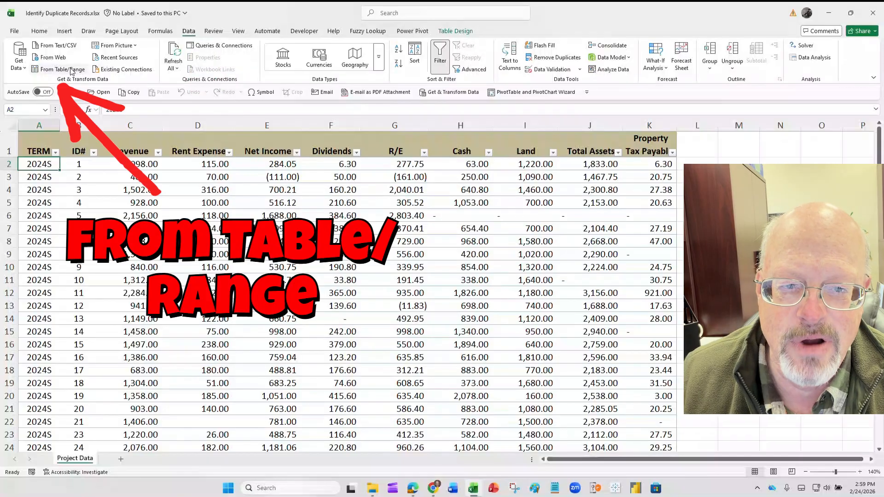
left_click(71, 70)
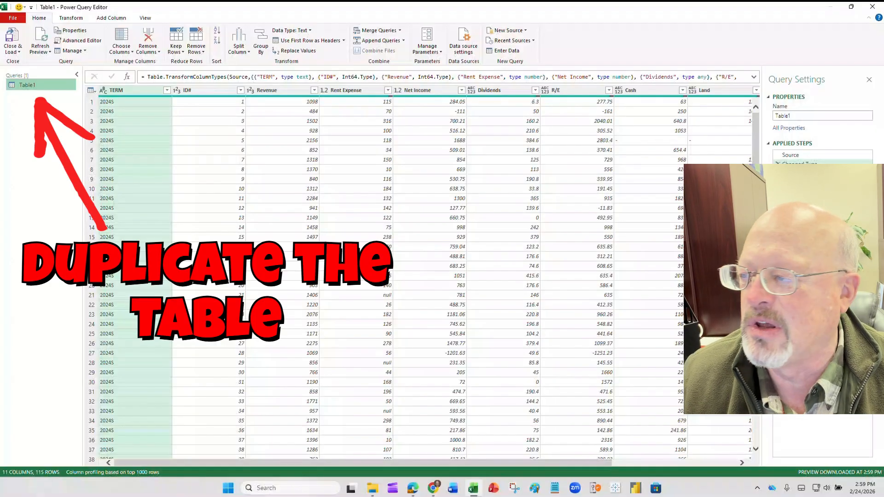
- Duplicate the Table1 query and rename the copy as Duplicates
right_click(41, 85)
left_click(71, 133)
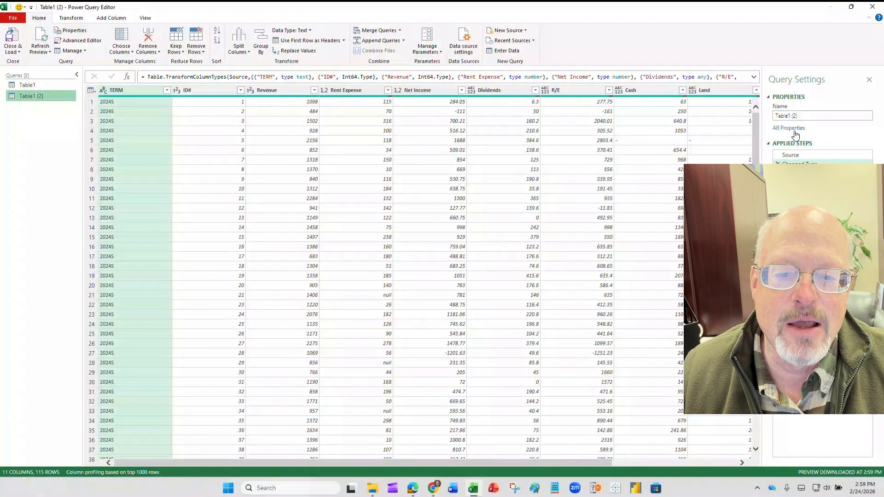
left_click_drag(798, 115, 760, 114)
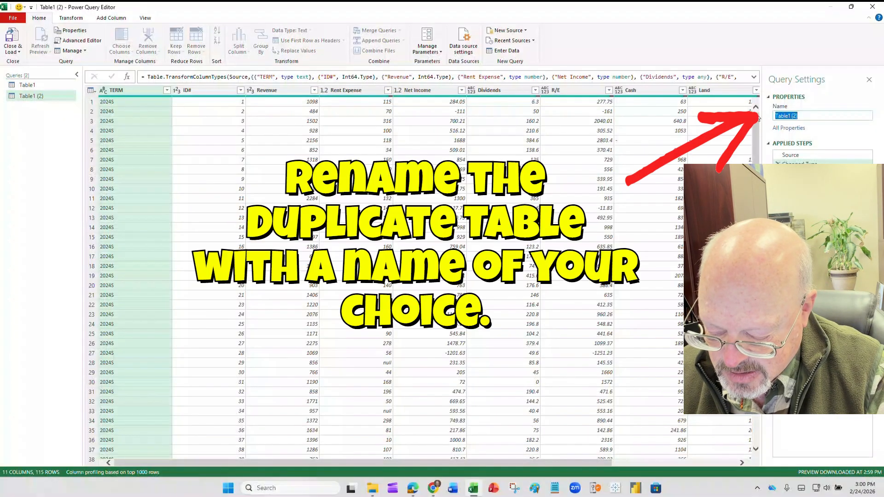
type("Duplicat")
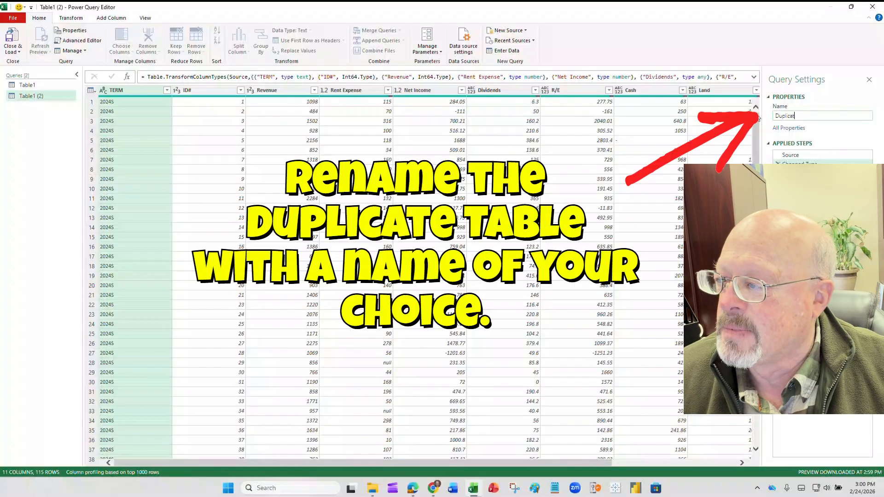
type("es")
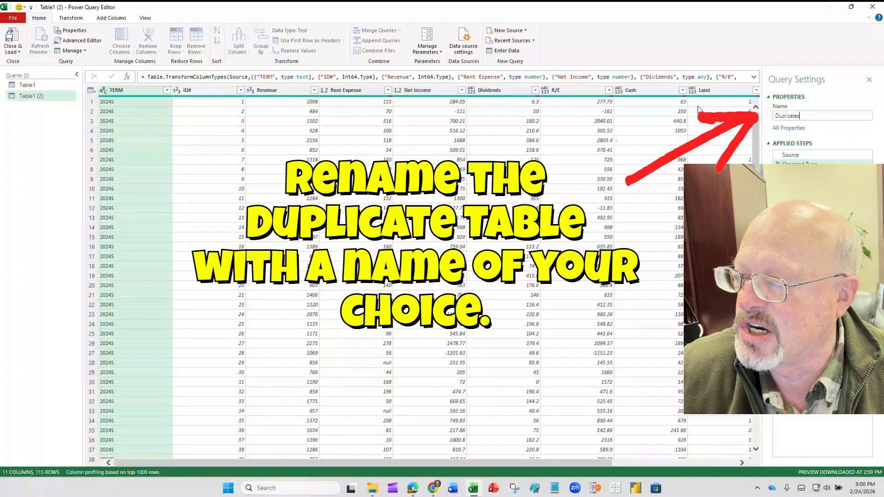
key("Return")
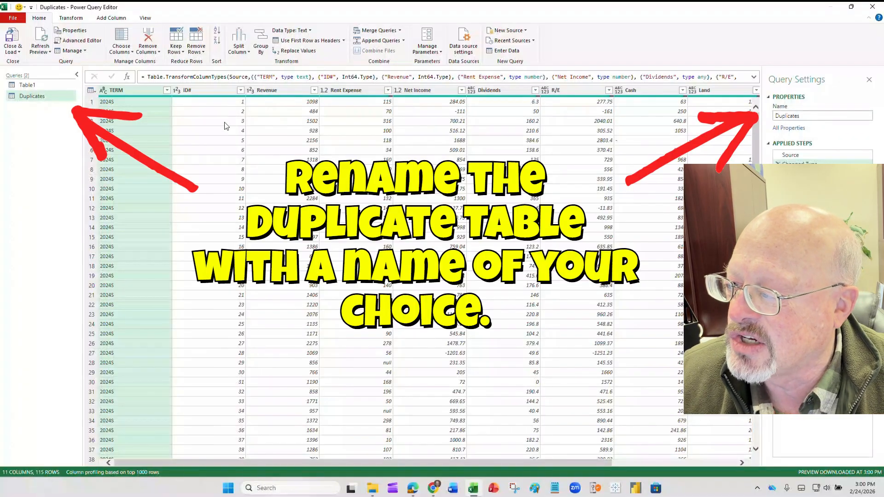
- Group the Duplicates query by Net Income and Cash using advanced grouping, with a Count column that counts rows
left_click(59, 96)
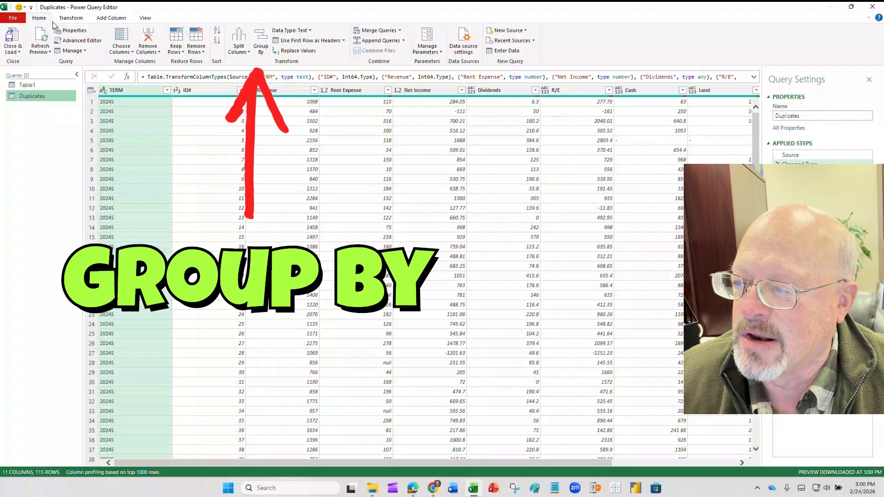
left_click(261, 44)
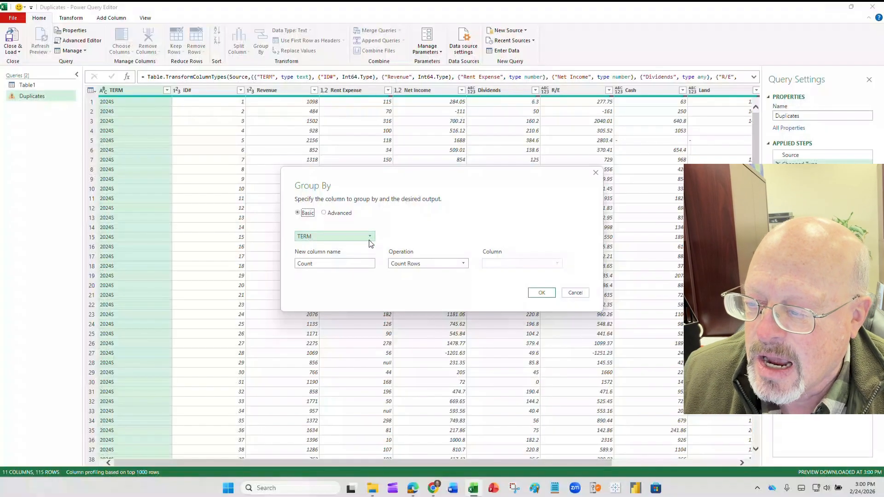
left_click(324, 214)
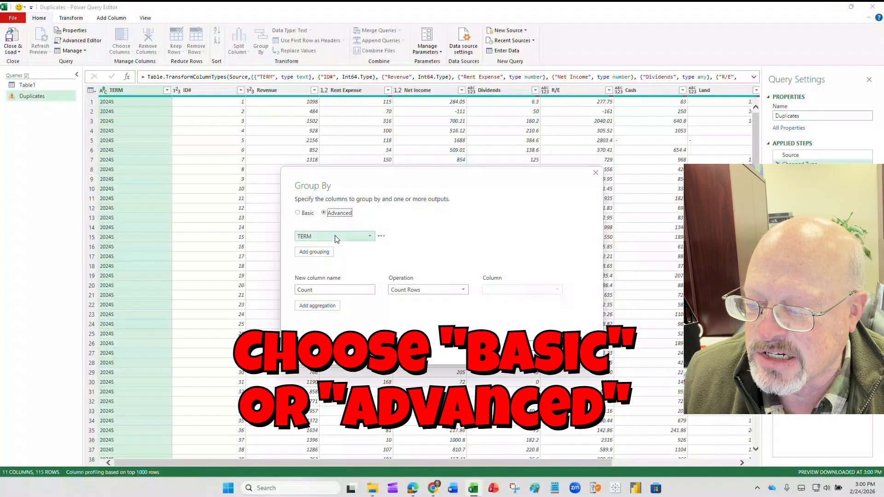
left_click(335, 236)
left_click(330, 283)
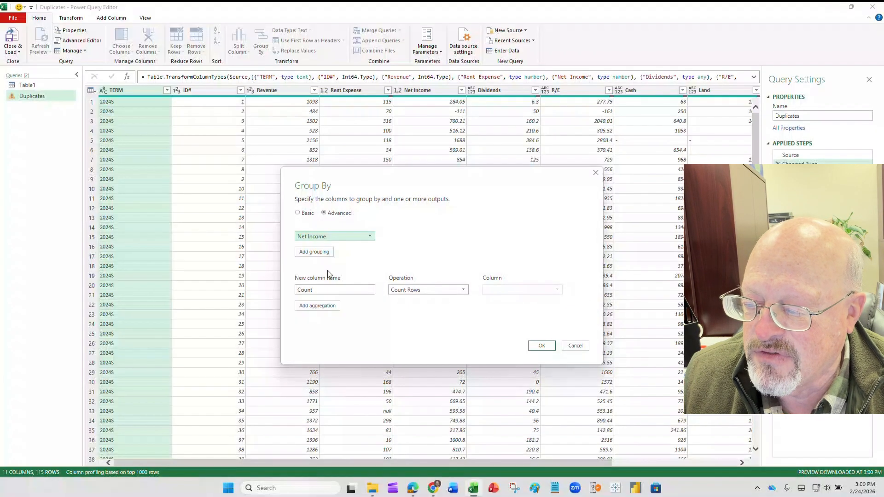
left_click(321, 253)
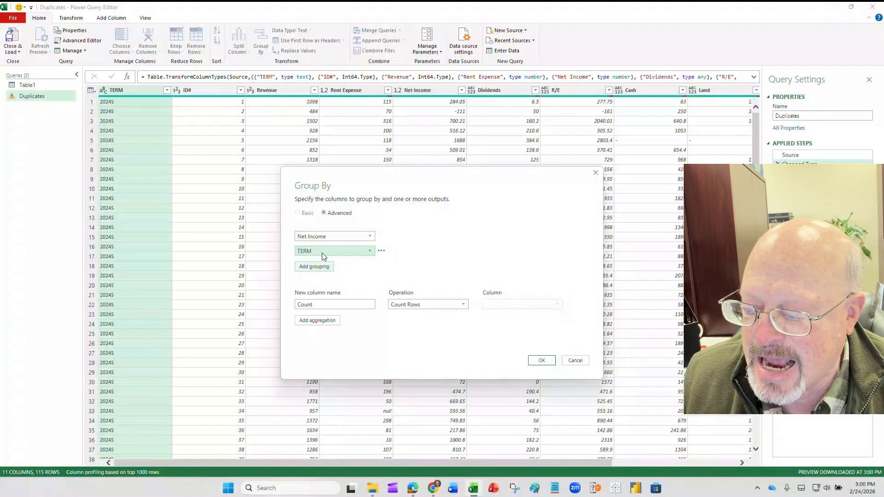
left_click(321, 252)
left_click(317, 323)
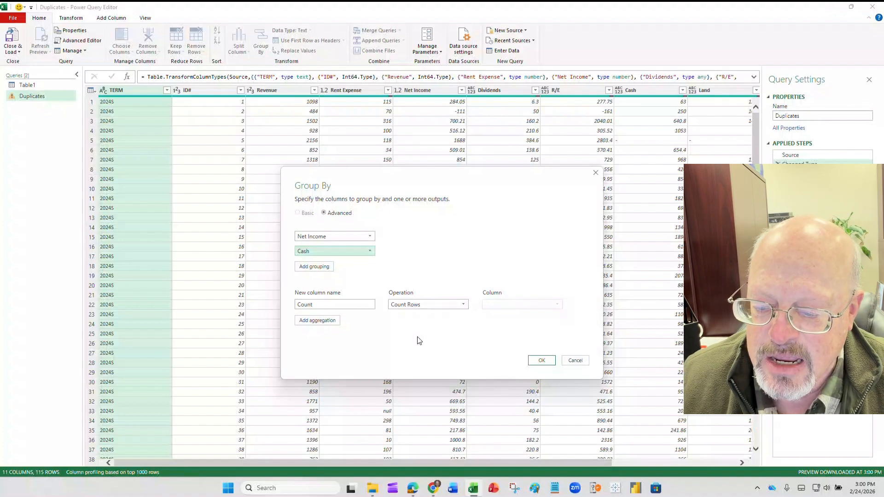
left_click(540, 360)
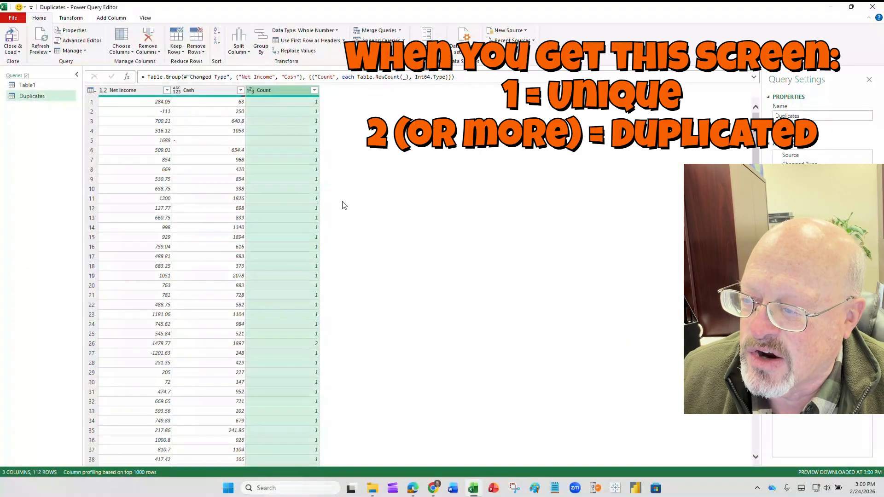
- Examine the Count column of the grouped query for Net Income and Cash combinations that occur more than once
left_click(295, 103)
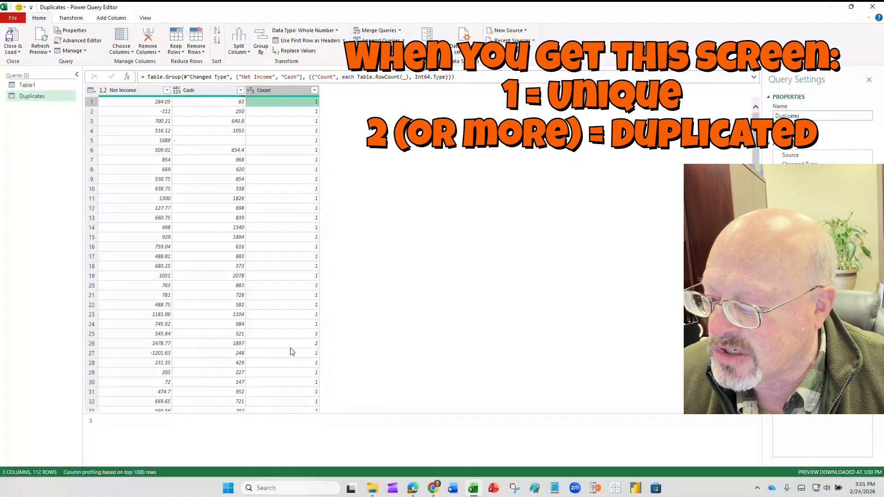
scroll(278, 348, "down", 20)
scroll(285, 349, "down", 4)
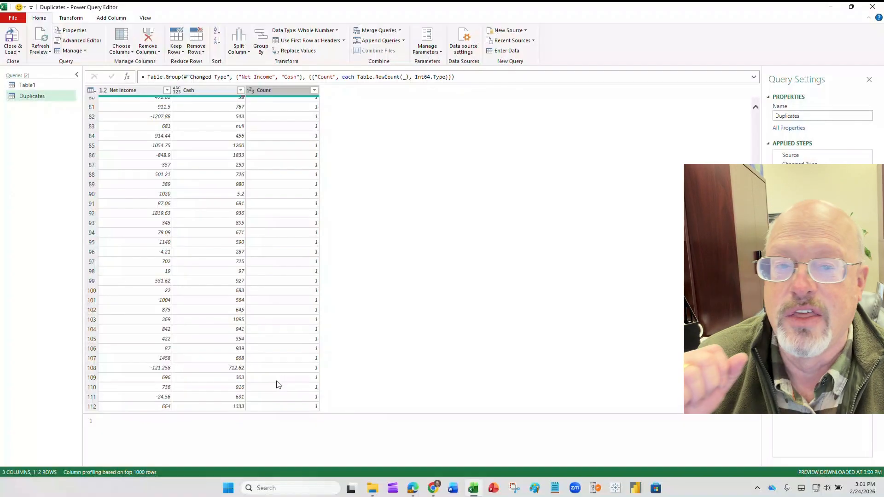
scroll(274, 384, "up", 10)
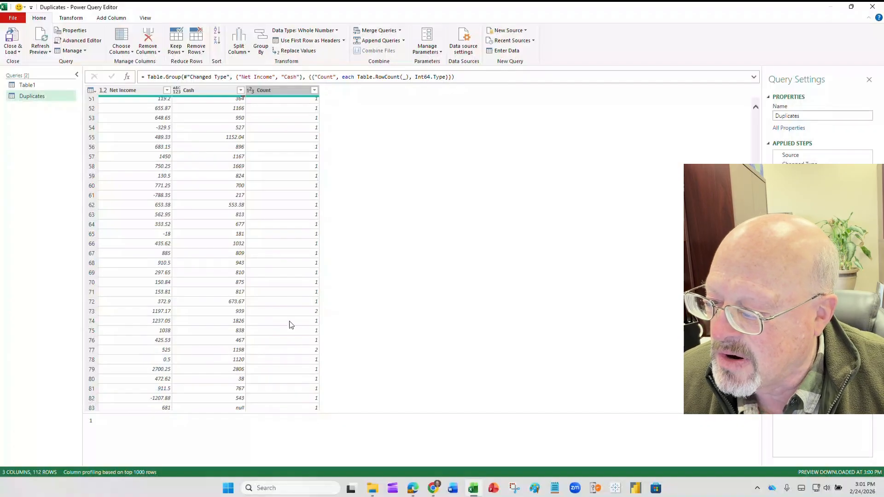
scroll(235, 322, "up", 10)
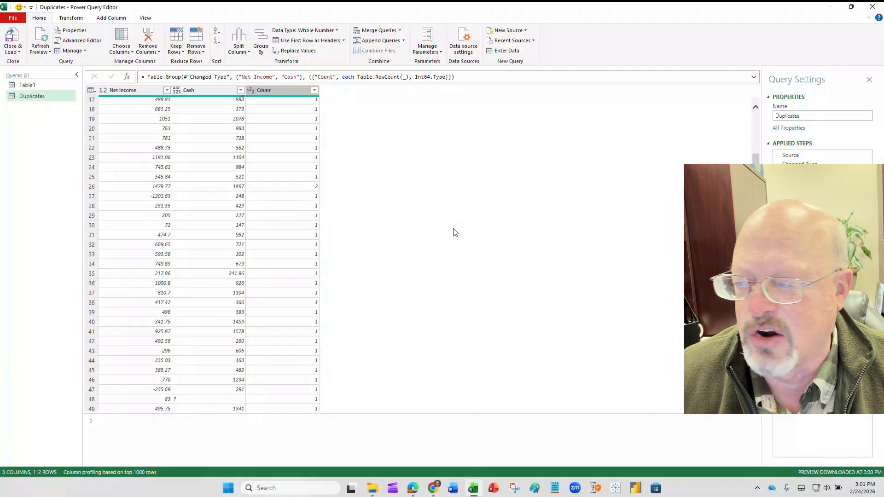
- Merge Table1 with Duplicates as a new query, matching on Net Income and Cash with a left outer join
left_click(54, 84)
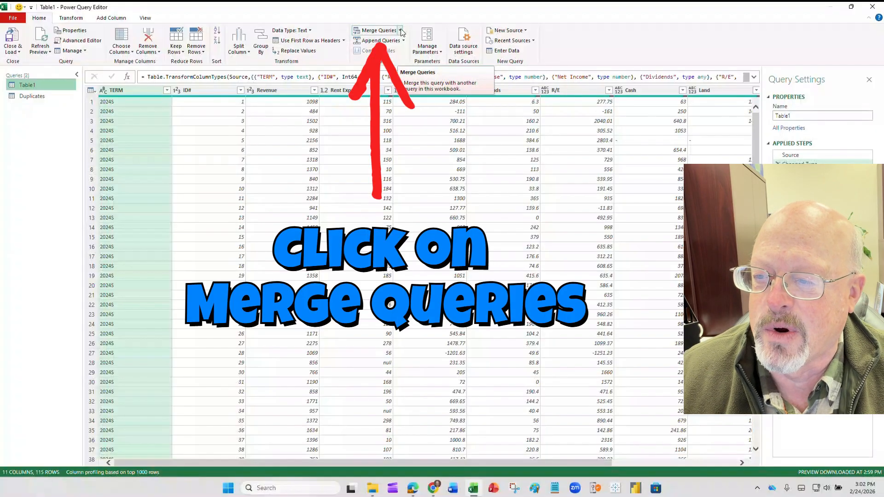
left_click(401, 31)
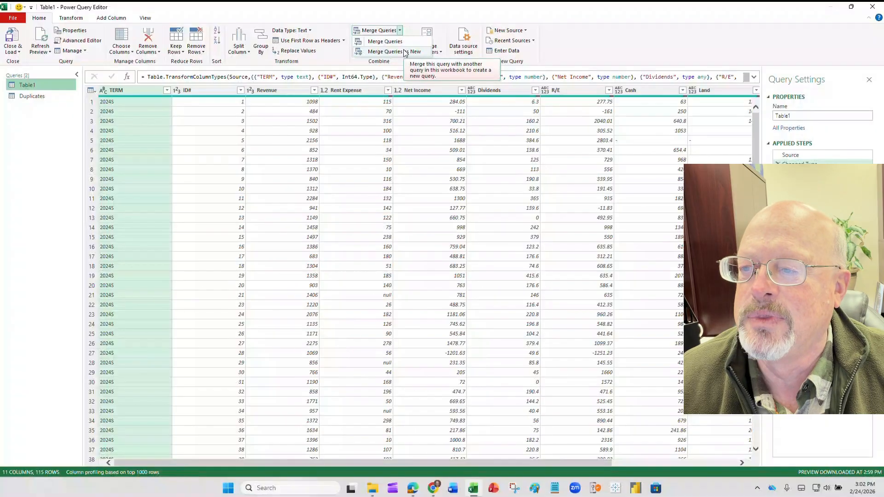
left_click(405, 52)
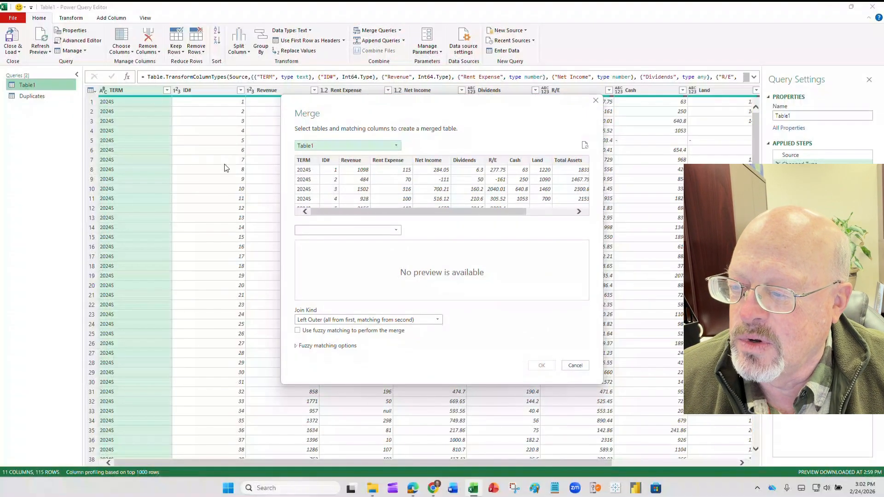
left_click(396, 232)
left_click(317, 239)
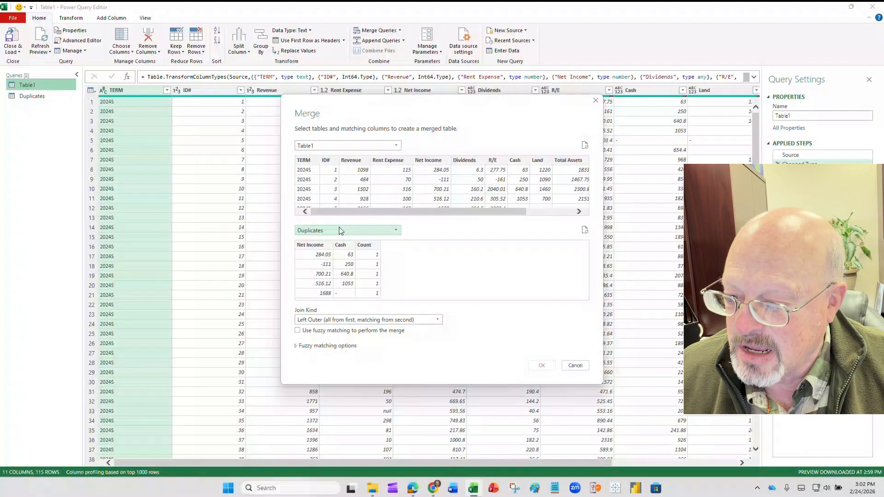
left_click(317, 248)
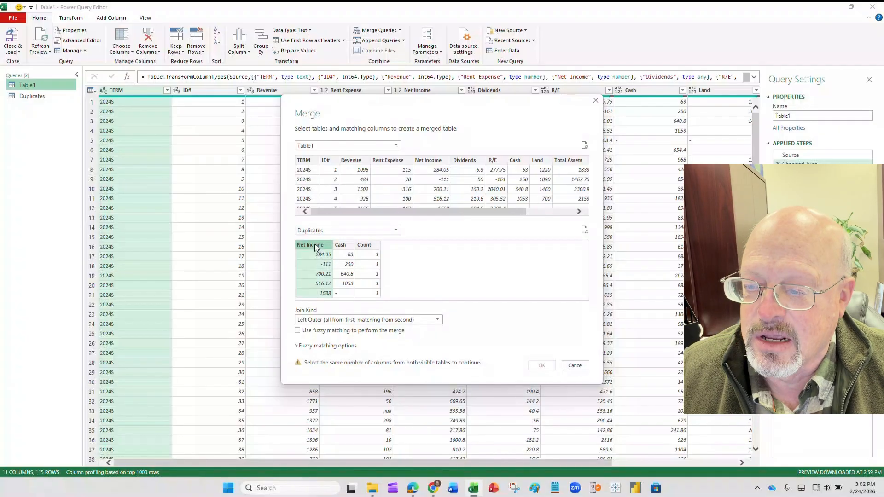
left_click(431, 160)
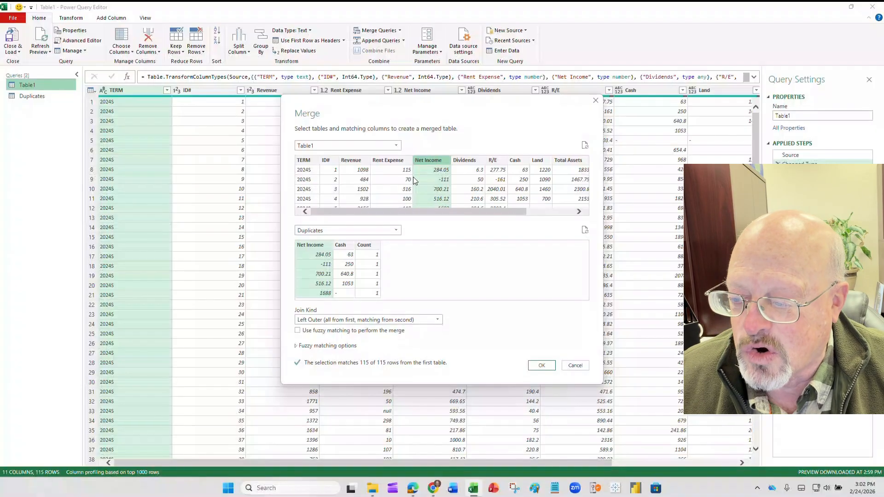
left_click(344, 247, "ctrl")
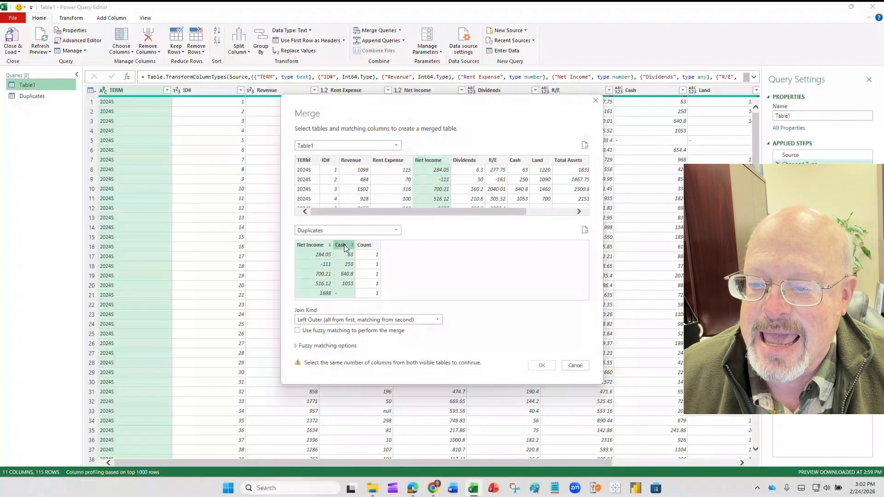
left_click(519, 160, "ctrl")
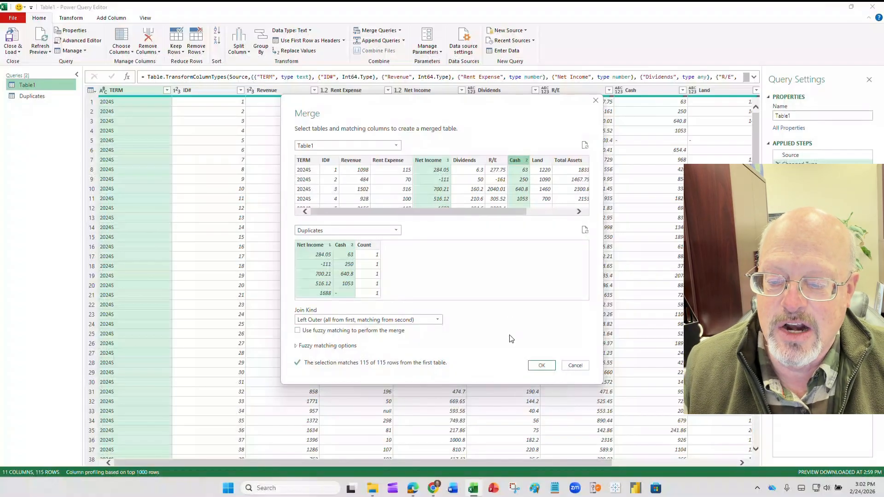
left_click(539, 367)
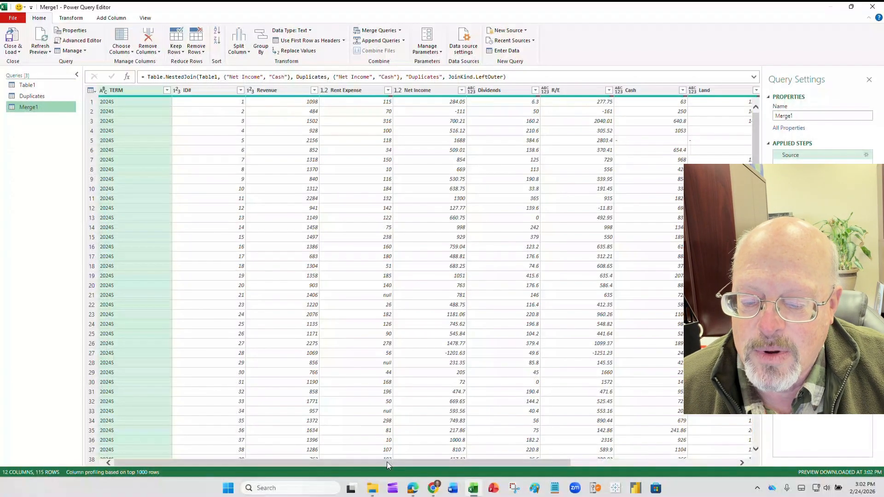
- Expand the merged Duplicates column to include only Count, keeping the original column name as prefix
left_click_drag(387, 462, 587, 462)
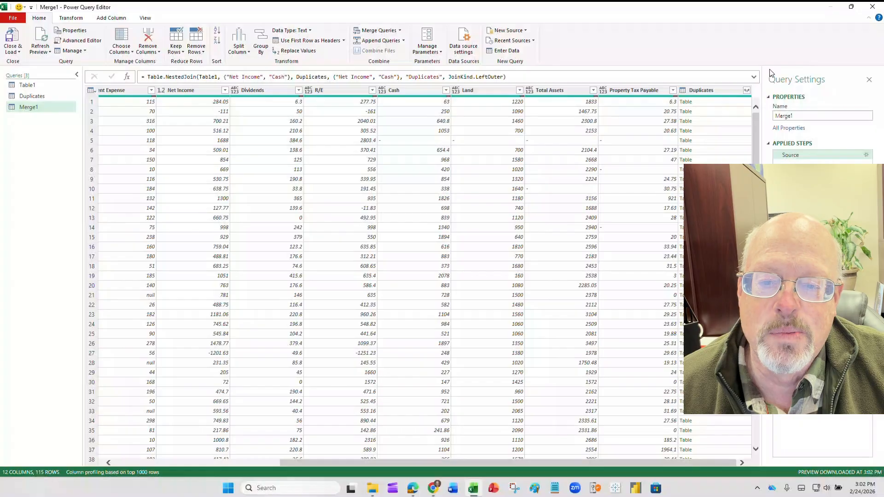
left_click(746, 90)
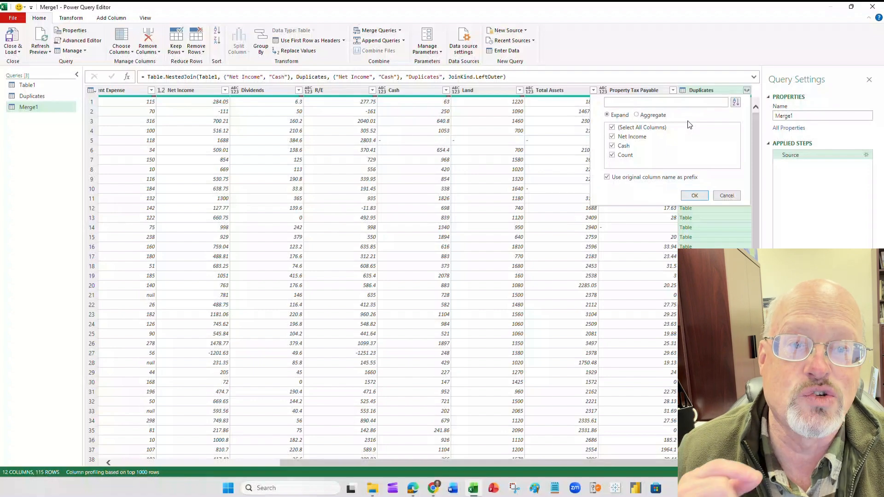
left_click(612, 137)
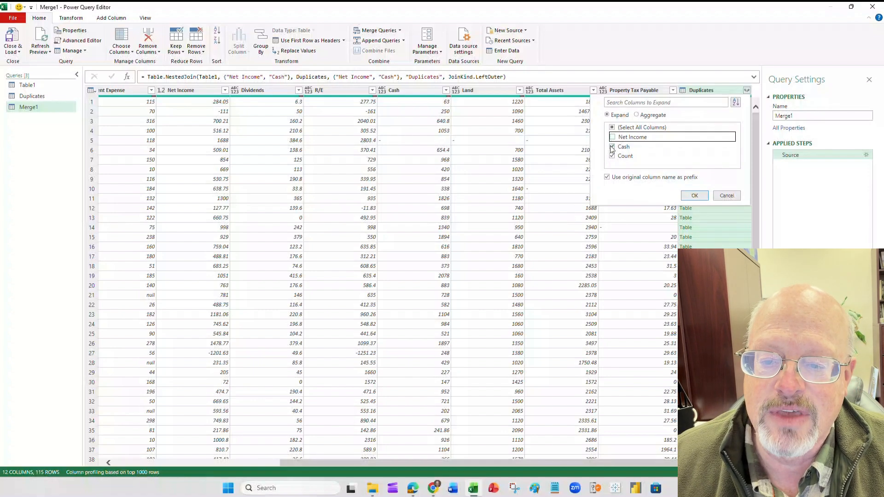
left_click(612, 147)
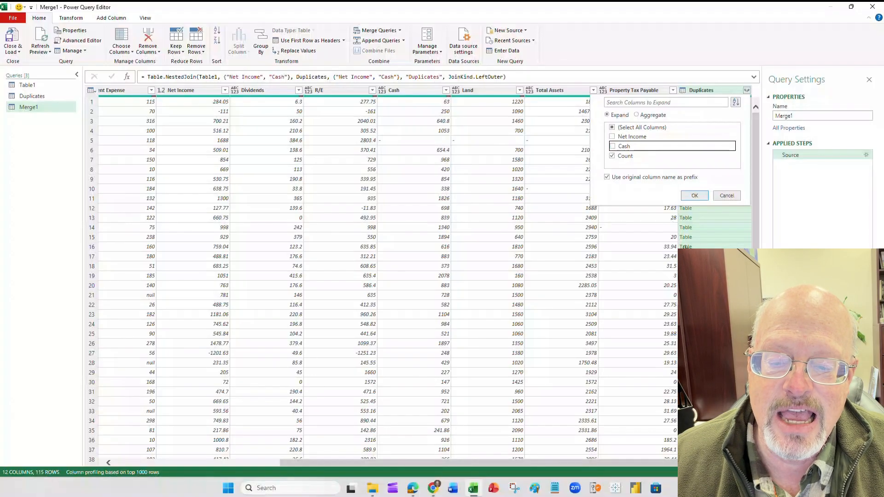
left_click(694, 195)
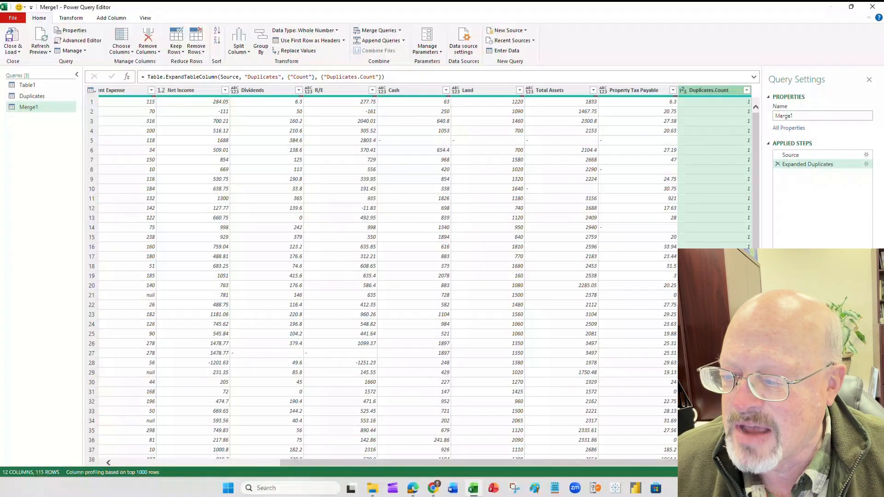
- Review the expanded count column across all merged rows for records marked as duplicated
scroll(266, 284, "down", 6)
scroll(267, 284, "down", 20)
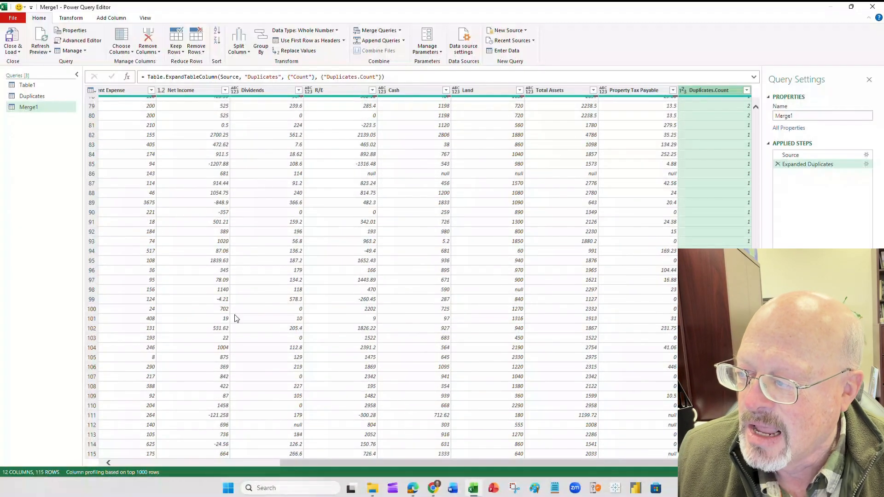
scroll(234, 317, "up", 20)
scroll(225, 285, "up", 2)
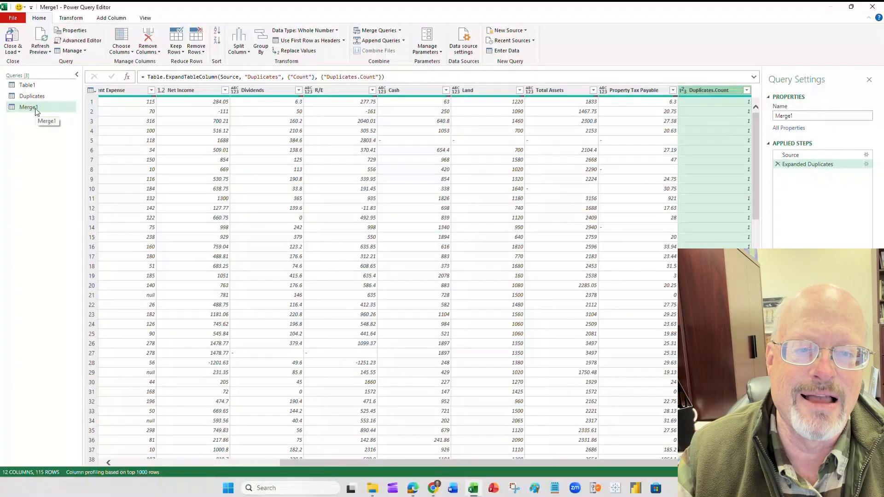
- Close the query editor and load the queries as tables on new worksheets
left_click(20, 53)
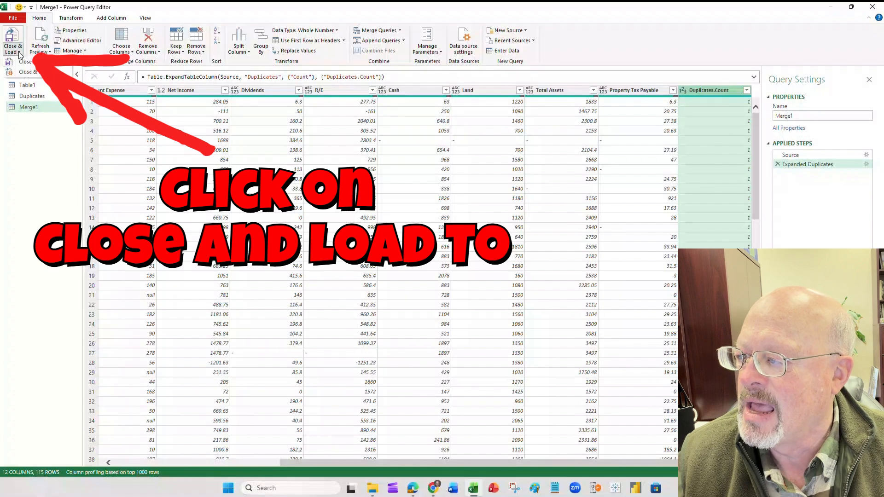
left_click(28, 73)
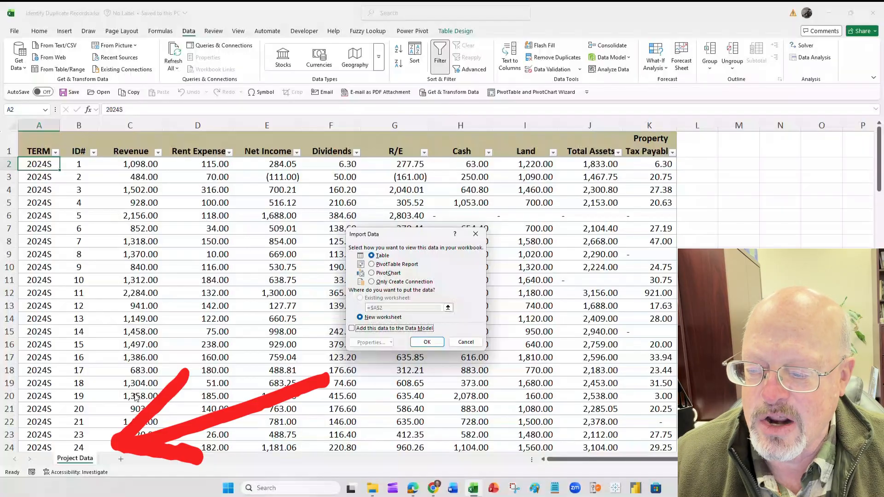
left_click(423, 342)
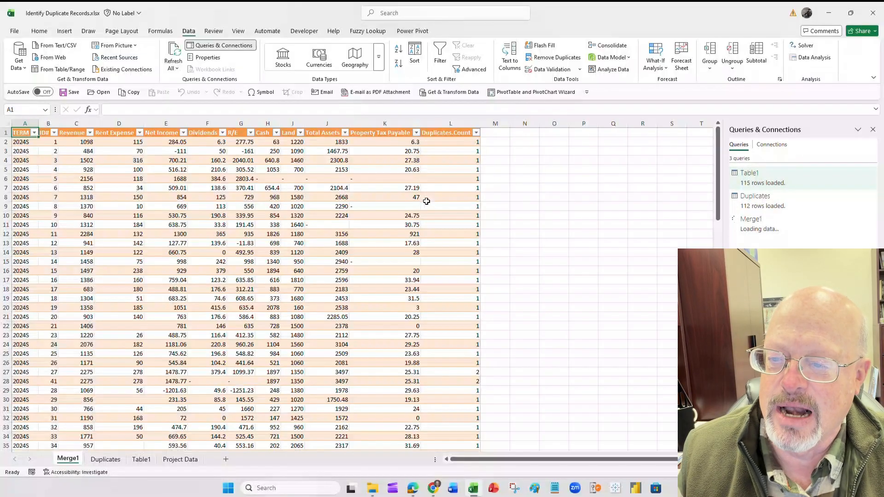
- Filter the Merge1 table to Duplicates.Count 2 and compare Revenue and Rent Expense in the records with ID# 77 and 80
left_click(476, 133)
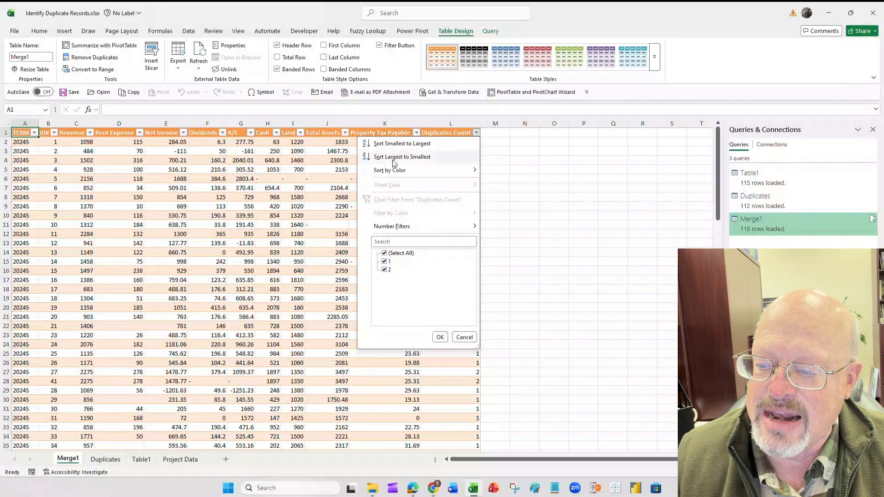
left_click(385, 262)
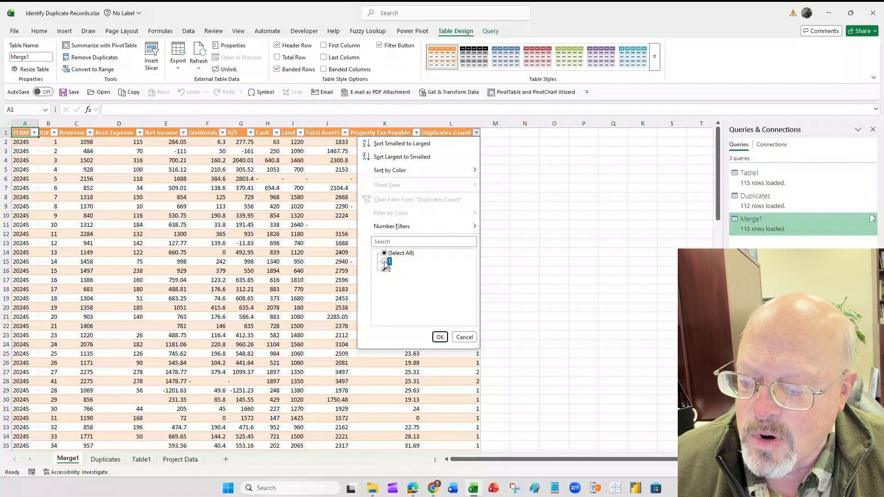
left_click(439, 337)
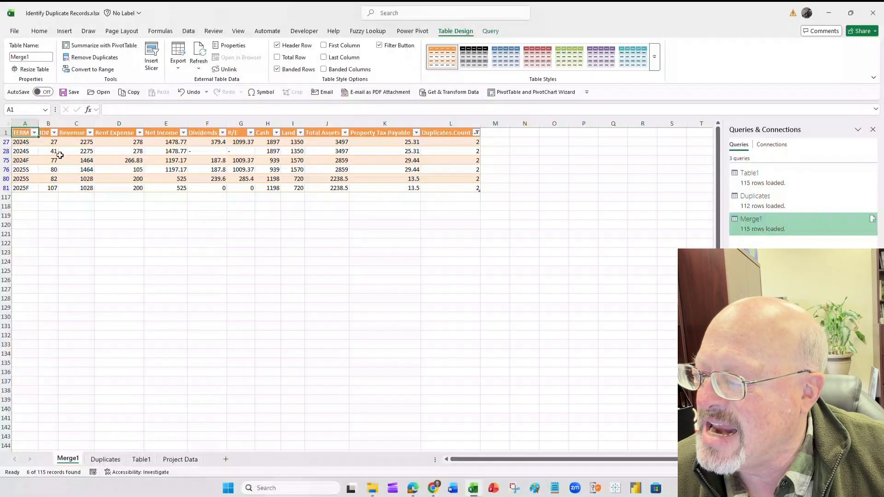
left_click(130, 164)
left_click(129, 171)
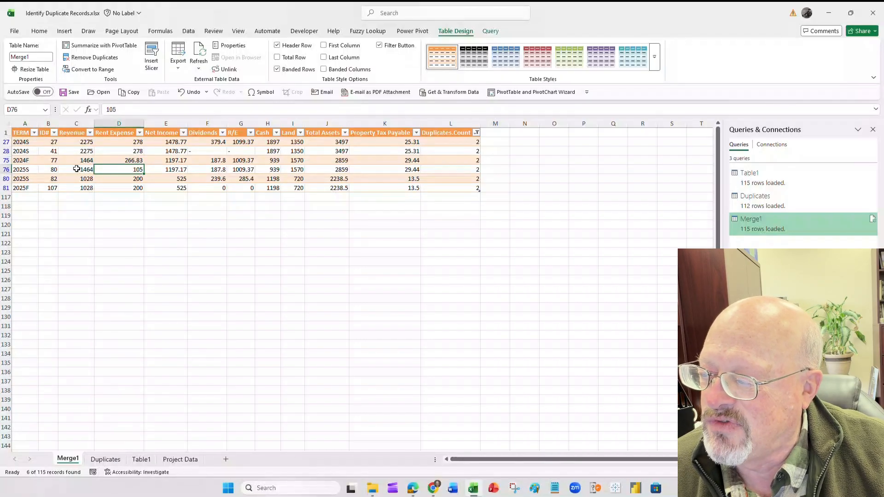
left_click(76, 170)
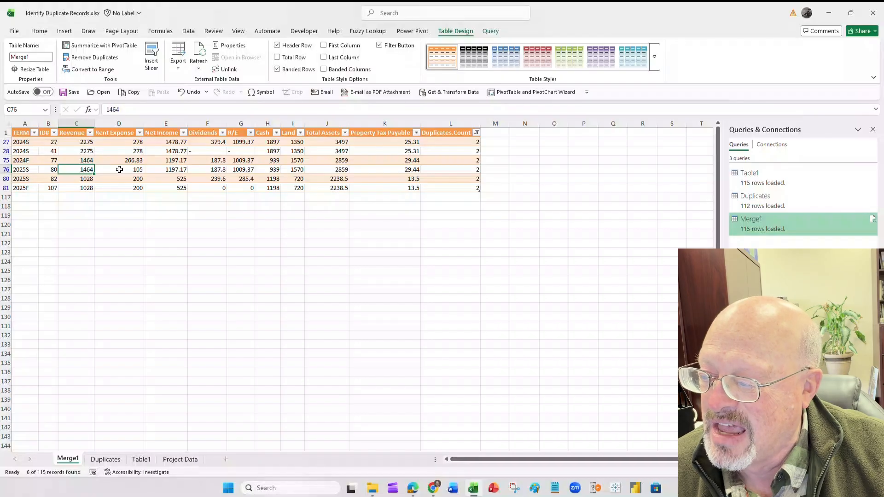
left_click(127, 169)
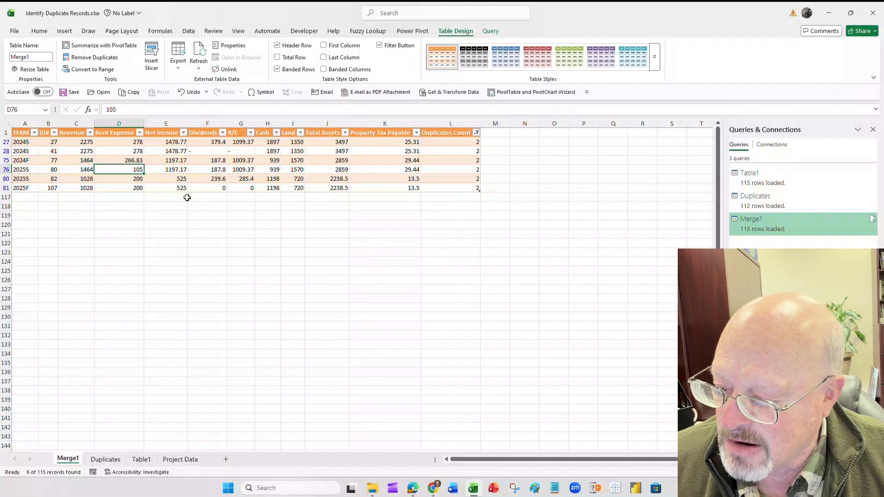
- Start a new record below the last row of the Project Data sheet with TERM 2026S, ID# 119 and Revenue 996
left_click(174, 459)
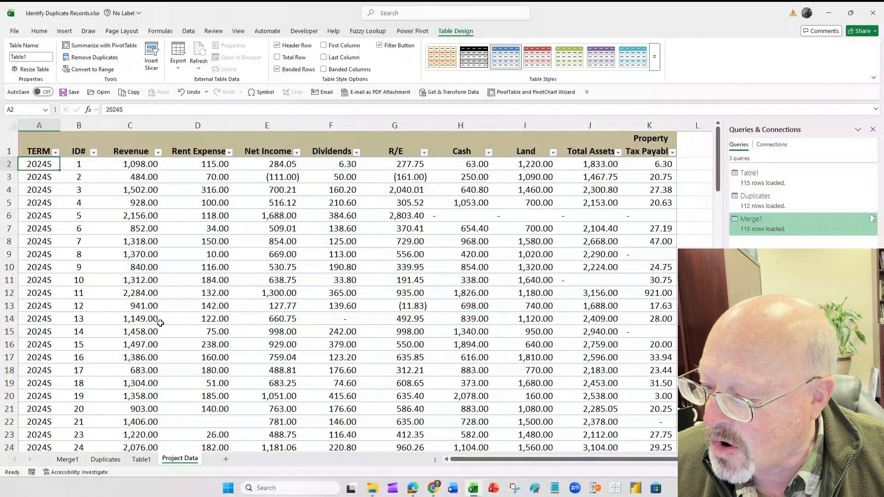
scroll(132, 324, "down", 4)
scroll(133, 324, "down", 20)
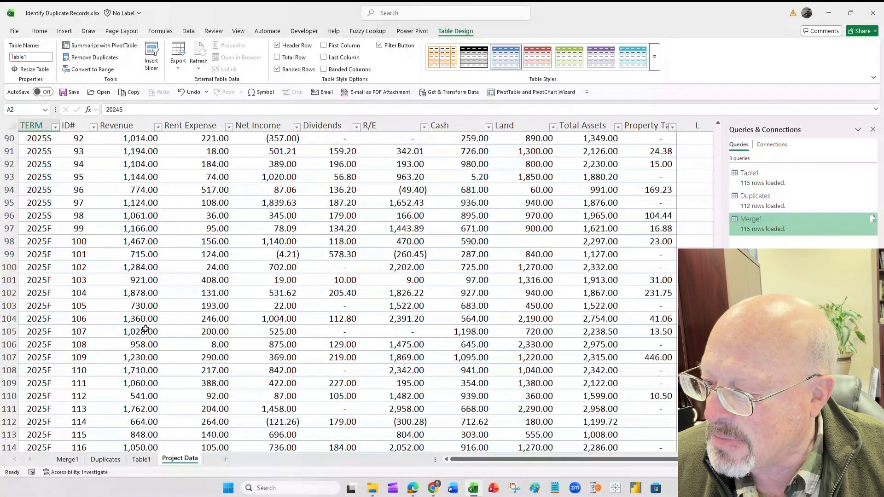
left_click(52, 255)
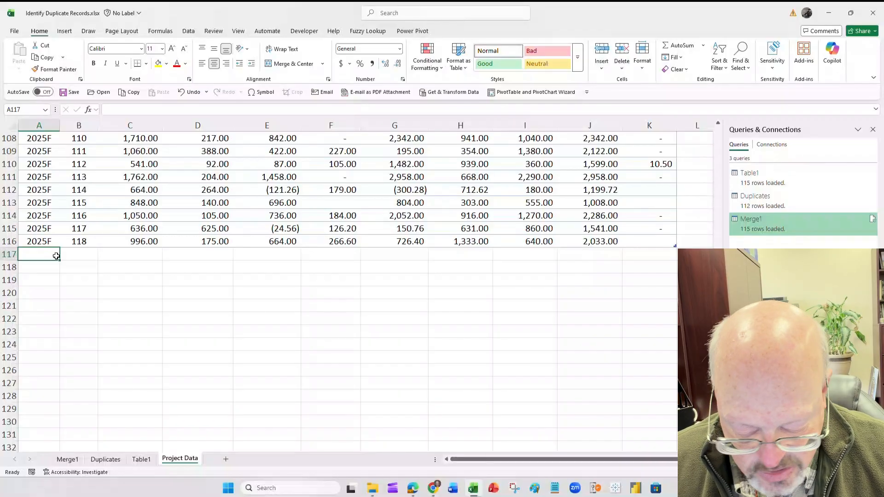
type("2026S")
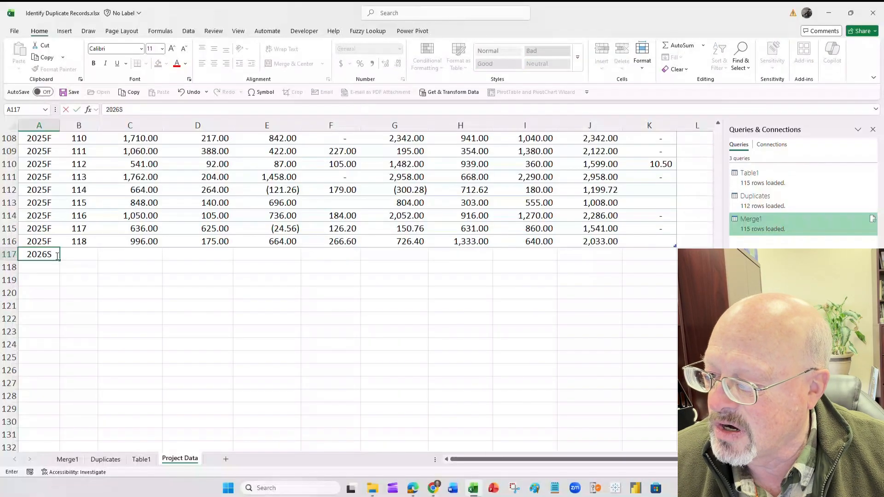
key("Tab")
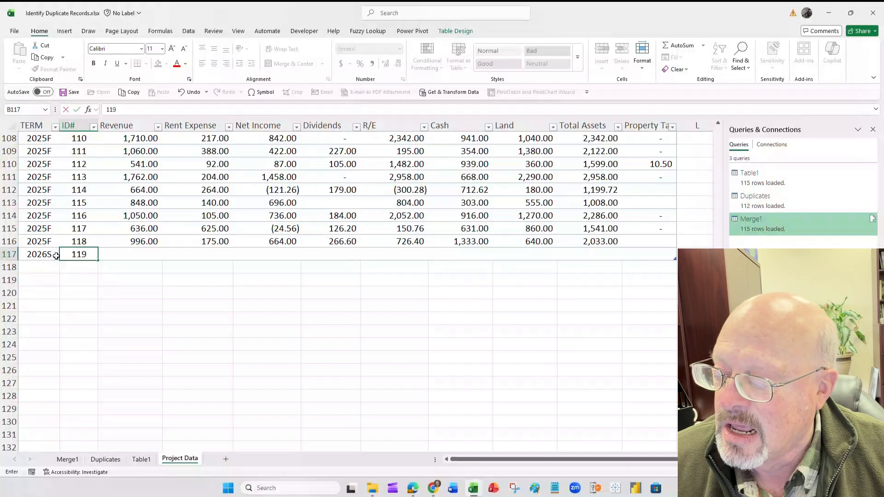
key("Tab")
type("996")
key("Tab")
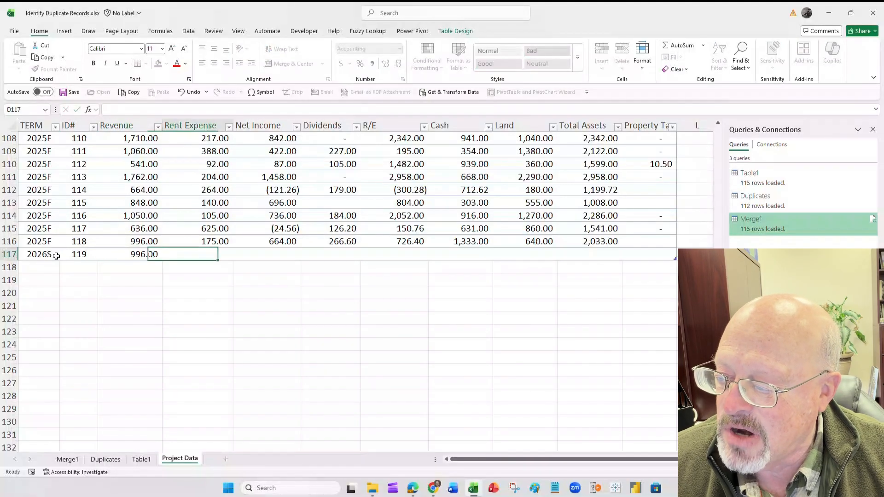
- Fill in Rent Expense 175, Net Income 664 and Dividends 266.6 for the new 2026S record
type("175")
key("Tab")
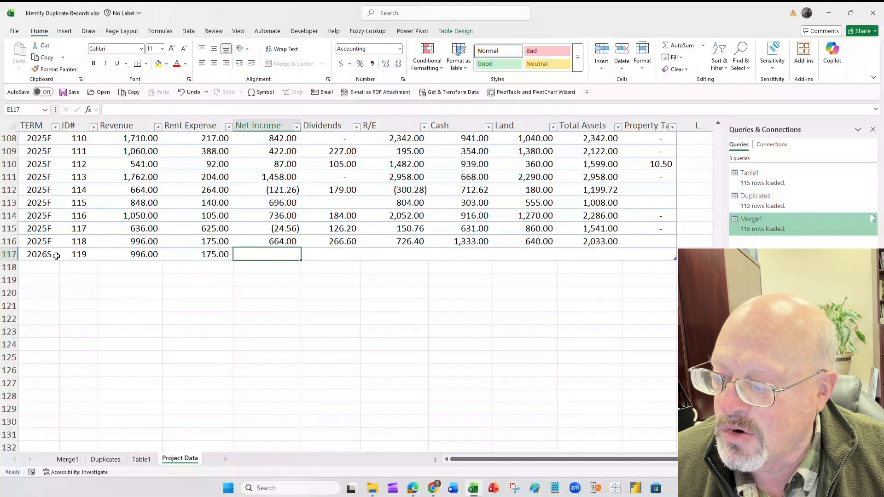
type("664")
key("Tab")
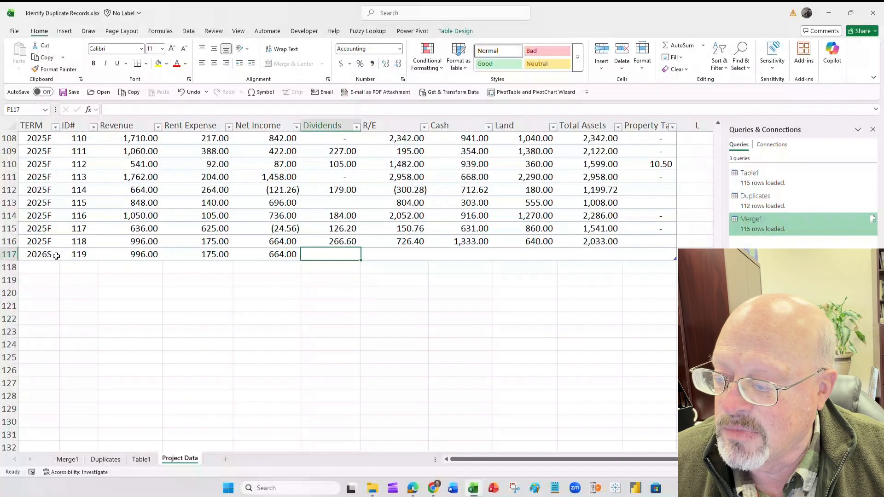
type("2")
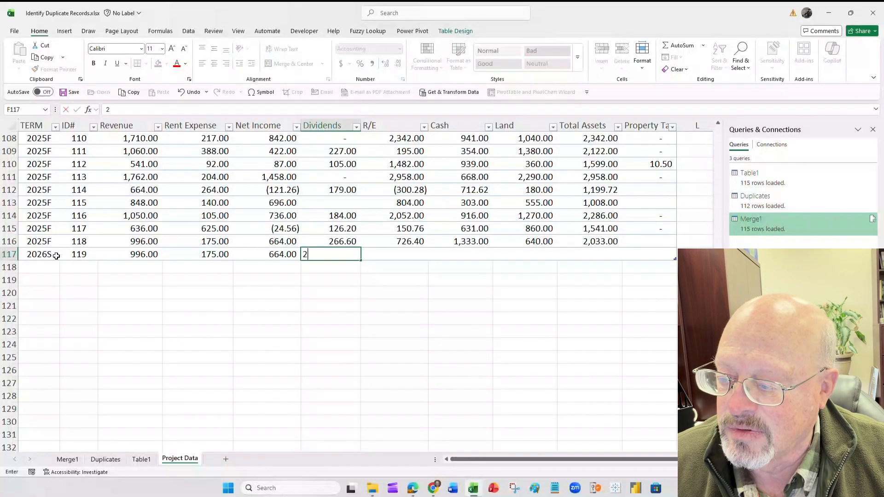
type("66.6")
key("Tab")
- Complete the new record with R/E 726.4, Cash 1333, Land 640 and Total Assets 2033
type("726.4")
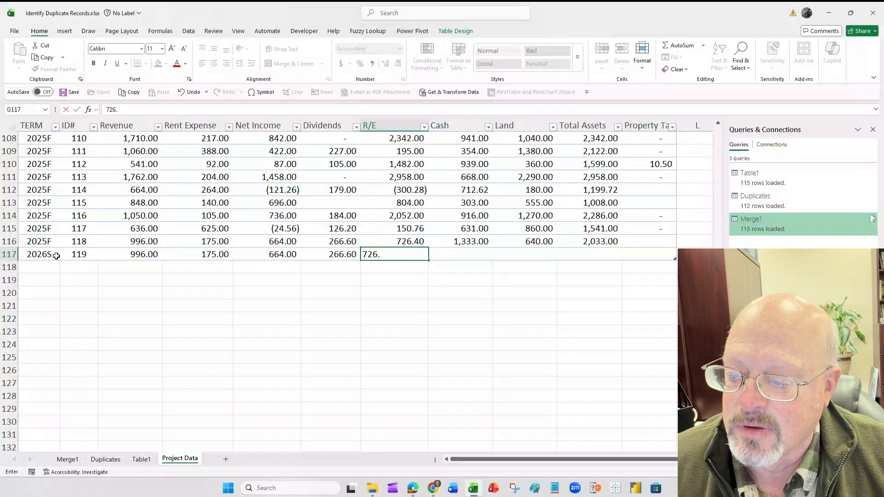
key("Tab")
type("1,333")
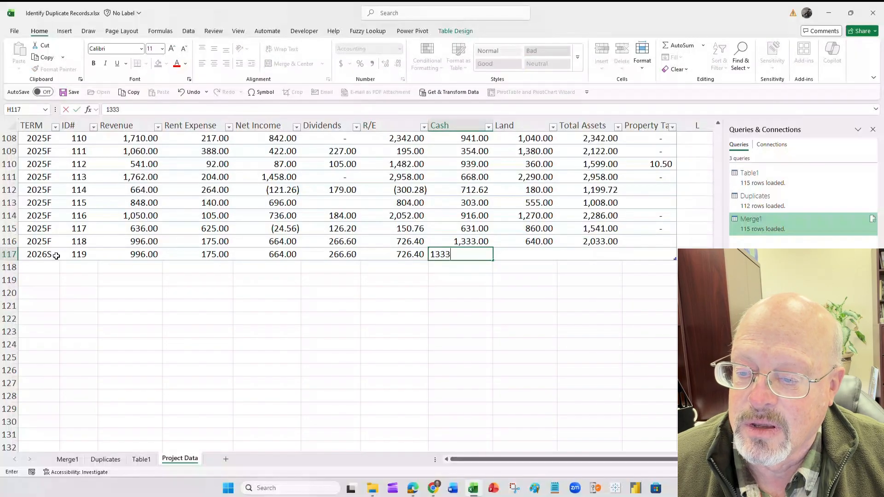
key("Tab")
type("640")
key("Tab")
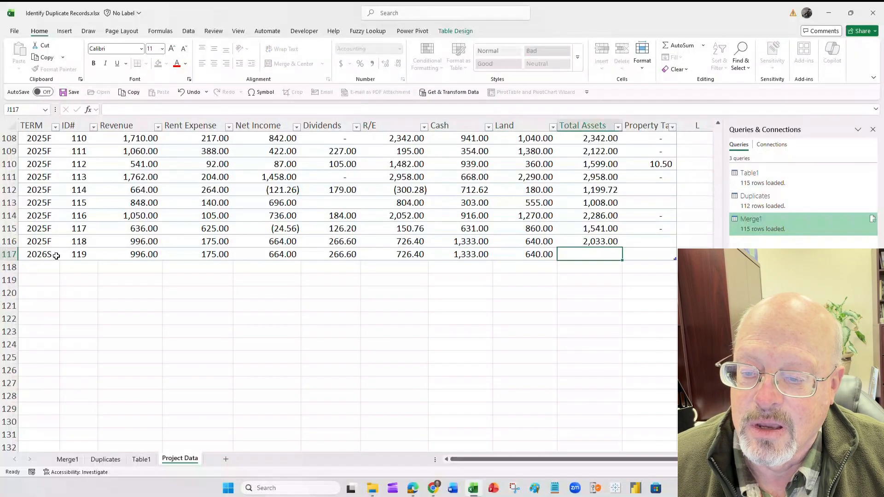
type("2033")
key("Return")
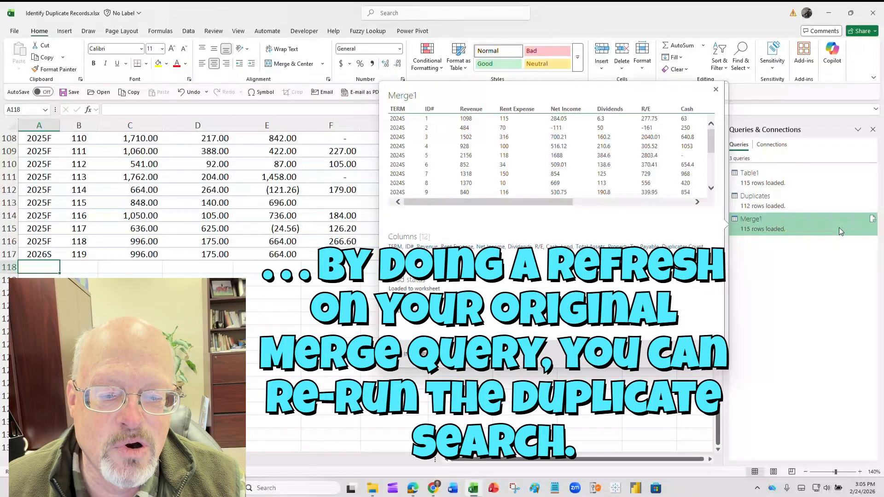
- Refresh the Merge1 query to include the added 2026S record in the duplicate search
left_click(838, 228)
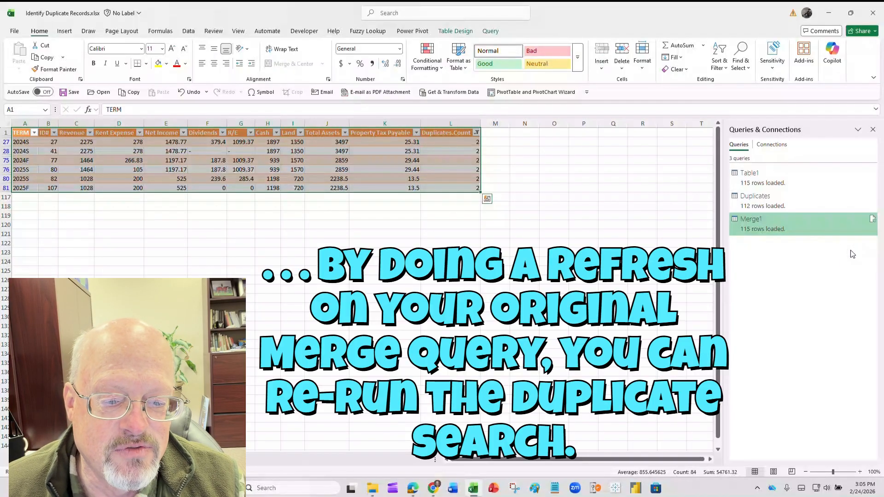
right_click(766, 220)
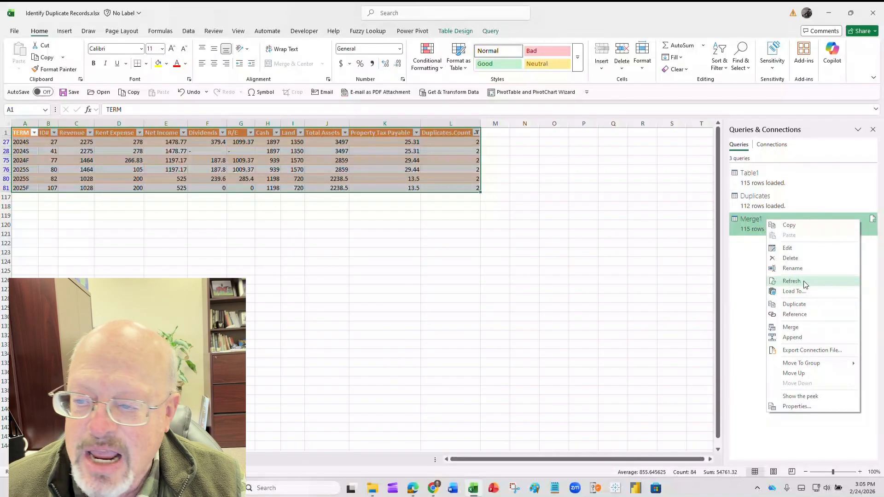
left_click(804, 283)
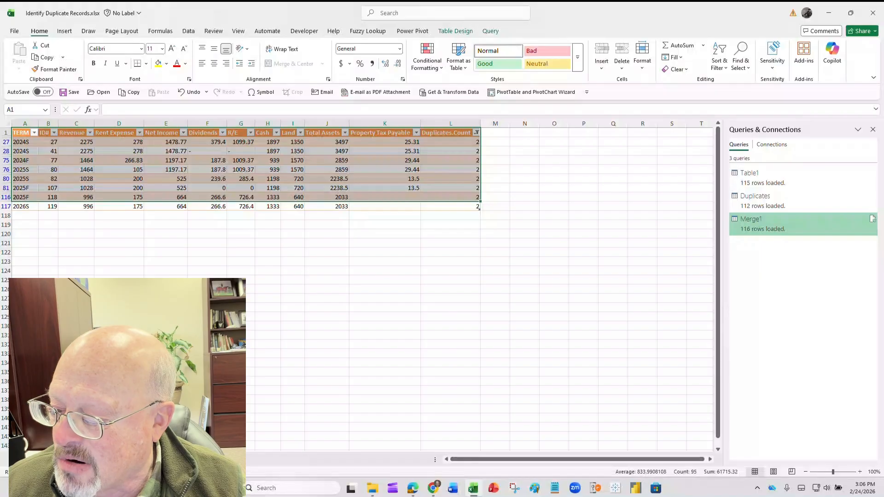
- Delete the entire row of the 2025S record with ID# 80 from the Project Data sheet
left_click(106, 459)
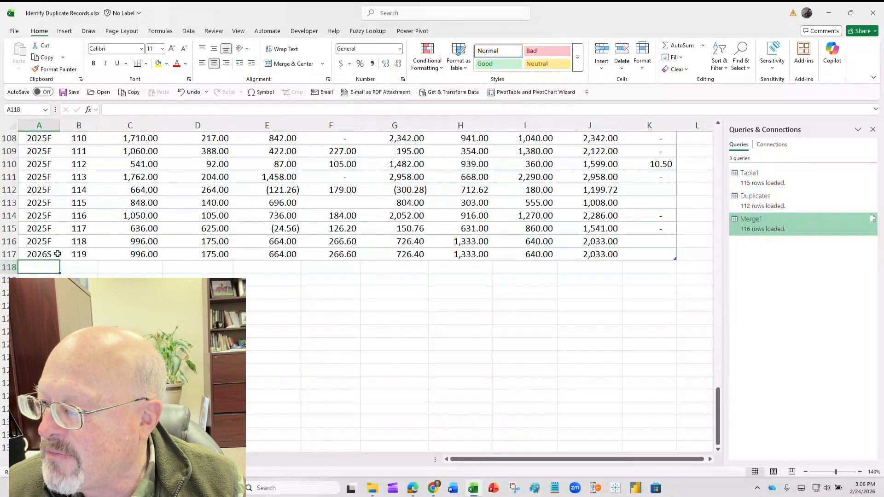
scroll(60, 254, "up", 5)
scroll(62, 248, "up", 4)
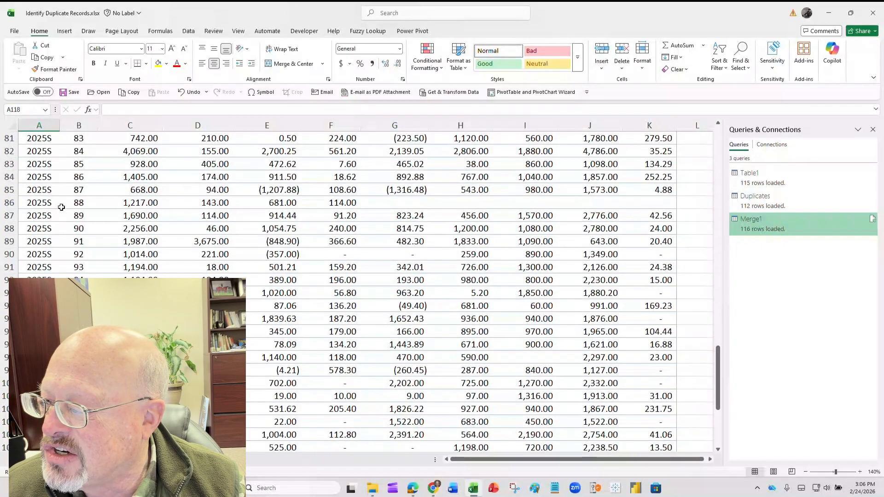
scroll(84, 213, "up", 2)
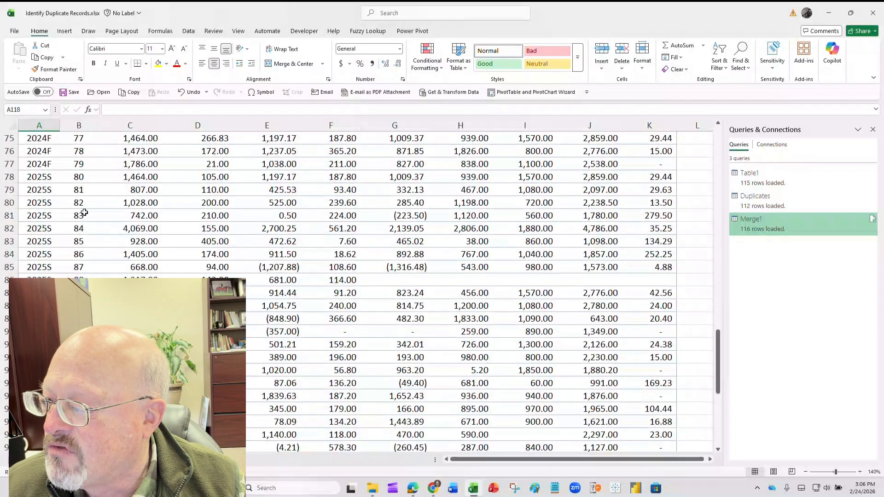
left_click(13, 176)
right_click(13, 177)
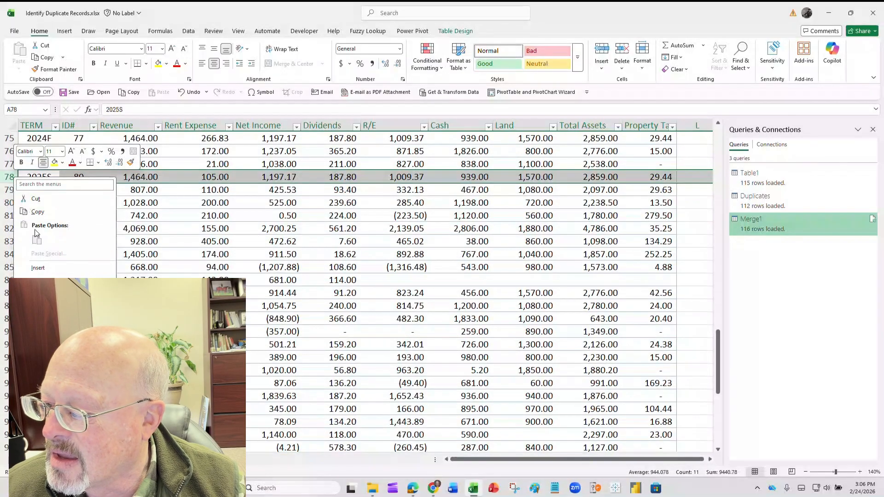
left_click(44, 280)
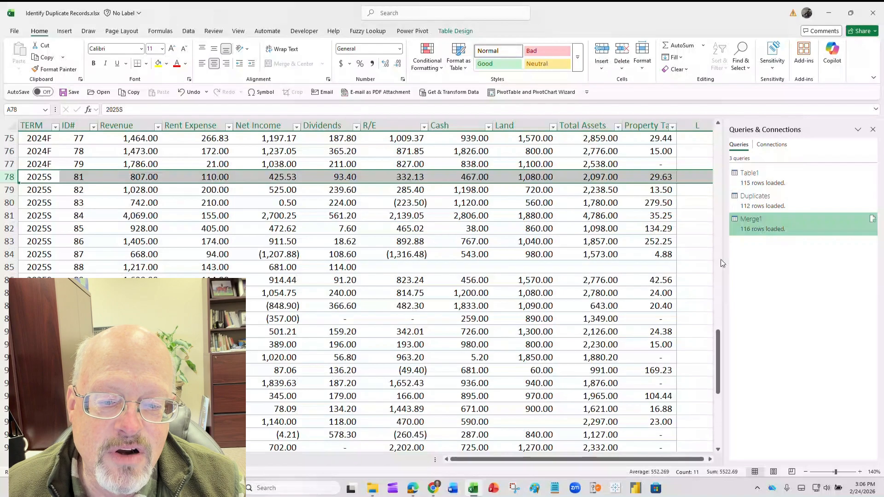
- Refresh Merge1 again to re-run the duplicate search without the deleted 2025S record
right_click(830, 228)
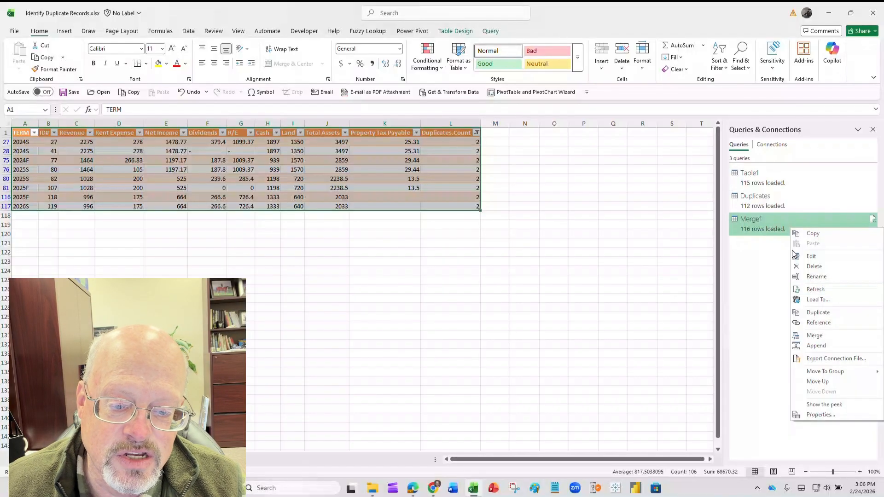
left_click(801, 292)
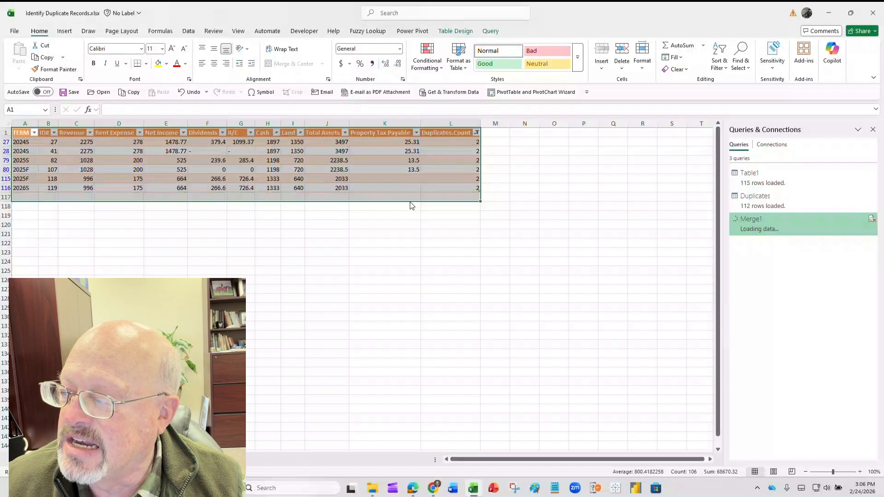